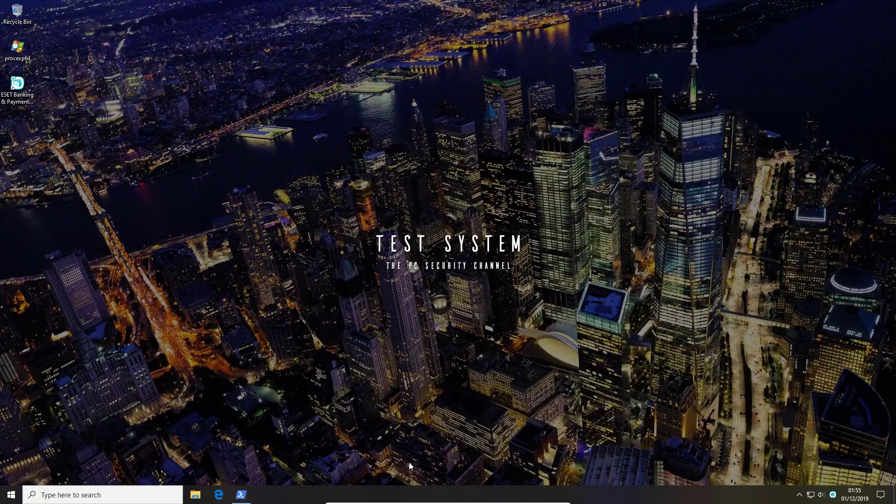
Step: Open the ESET Internet Security main window from the system tray icon
{"action": "left_click", "coordinate": [833, 495]}
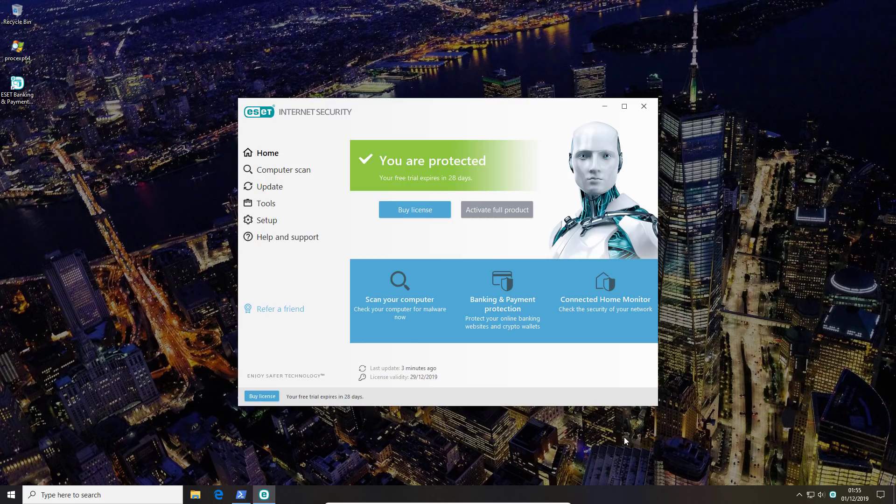
Step: Show the Computer protection page under Setup with real-time, HIPS, webcam protection and Gamer mode states
{"action": "left_click", "coordinate": [266, 220]}
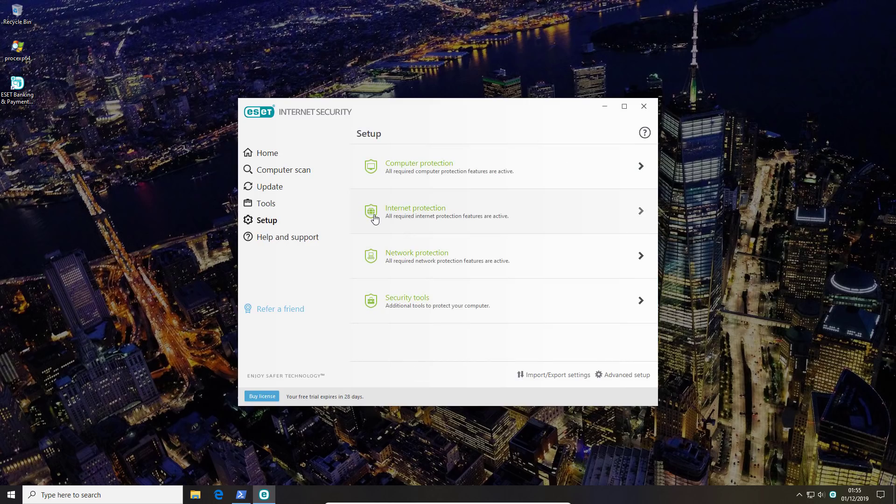
{"action": "left_click", "coordinate": [397, 166]}
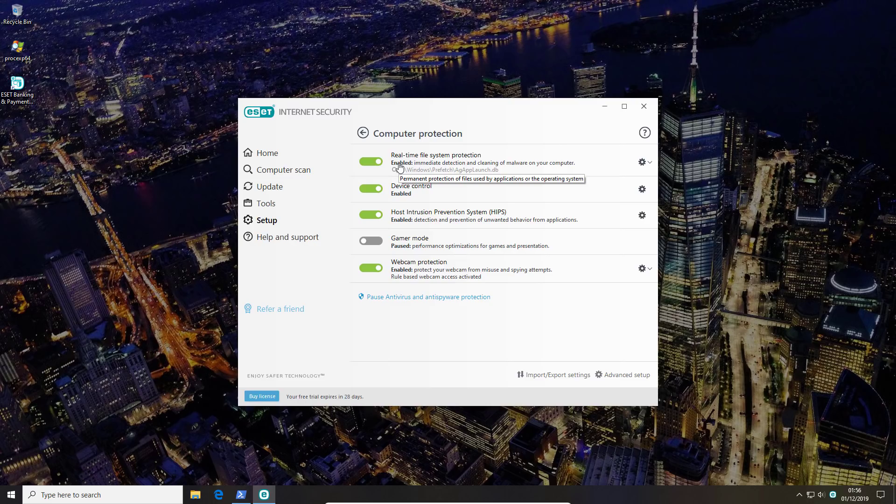
Step: Review the Network protection firewall settings in Advanced setup, then cancel without saving
{"action": "left_click", "coordinate": [599, 376]}
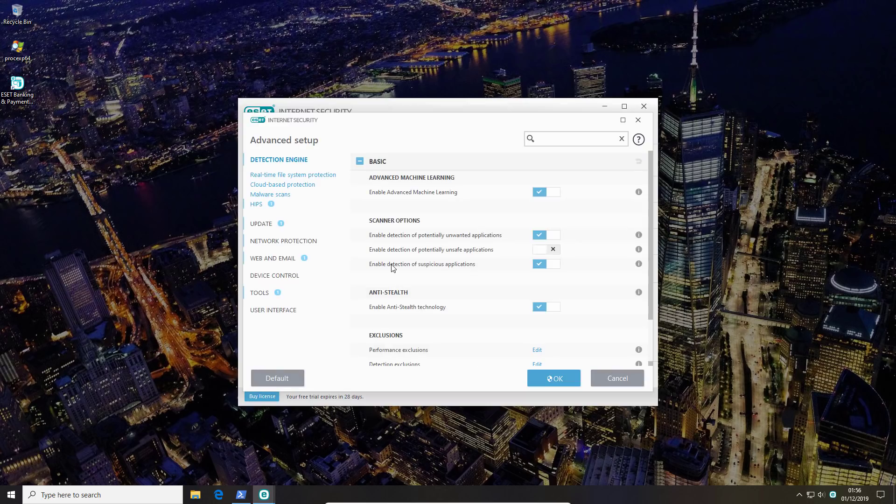
{"action": "left_click", "coordinate": [293, 242]}
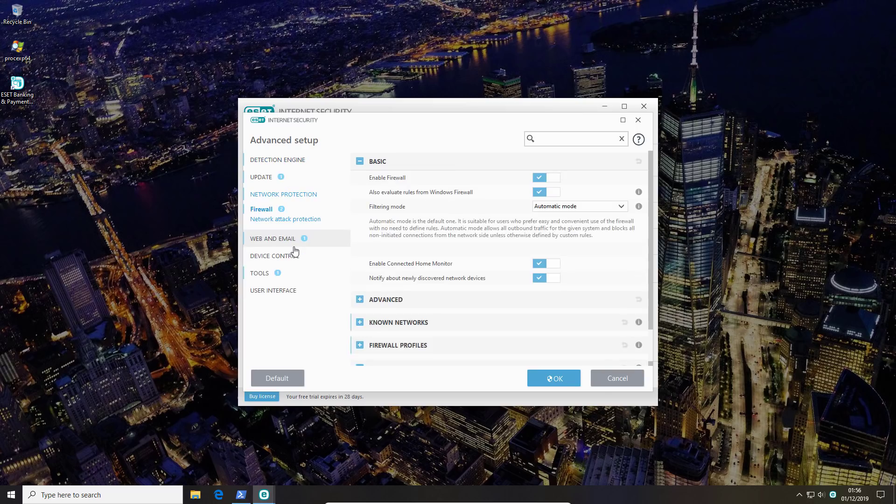
{"action": "left_click", "coordinate": [608, 382]}
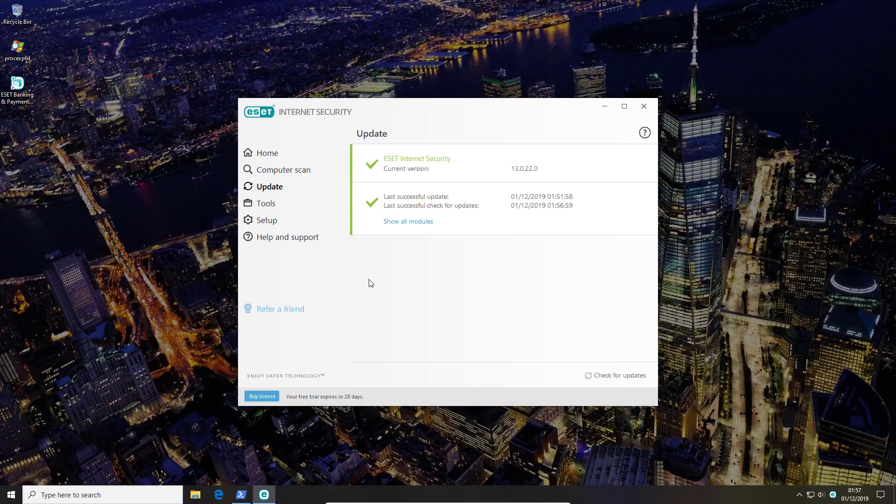
Step: Check for updates to confirm version 13.0.22.0 is current, then return Home and close ESET
{"action": "left_click", "coordinate": [604, 379]}
{"action": "left_click", "coordinate": [268, 155]}
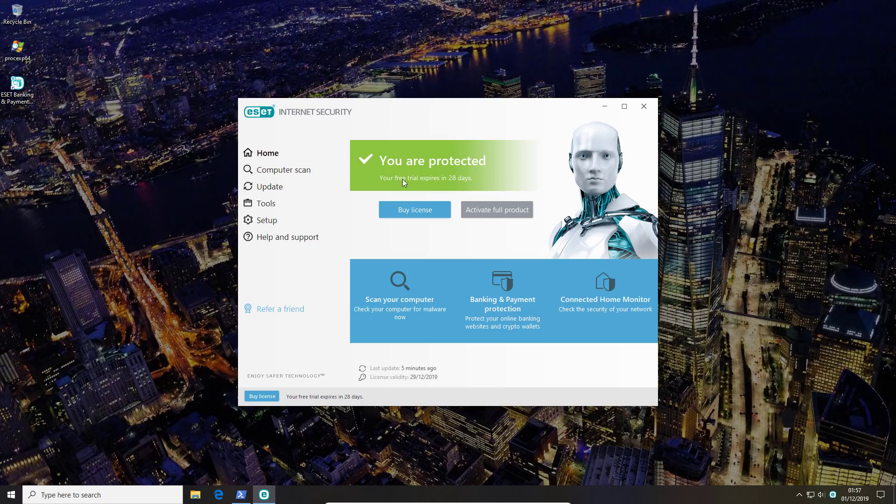
{"action": "left_click", "coordinate": [644, 106]}
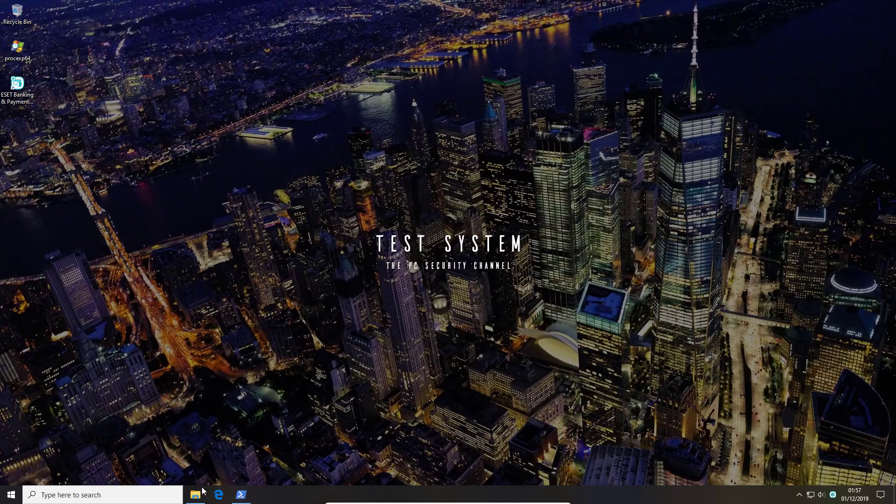
Step: Open the Classified folder on the Shared (\\VBoxSvr) (Y:) drive listing 1,644 application files
{"action": "left_click", "coordinate": [196, 494]}
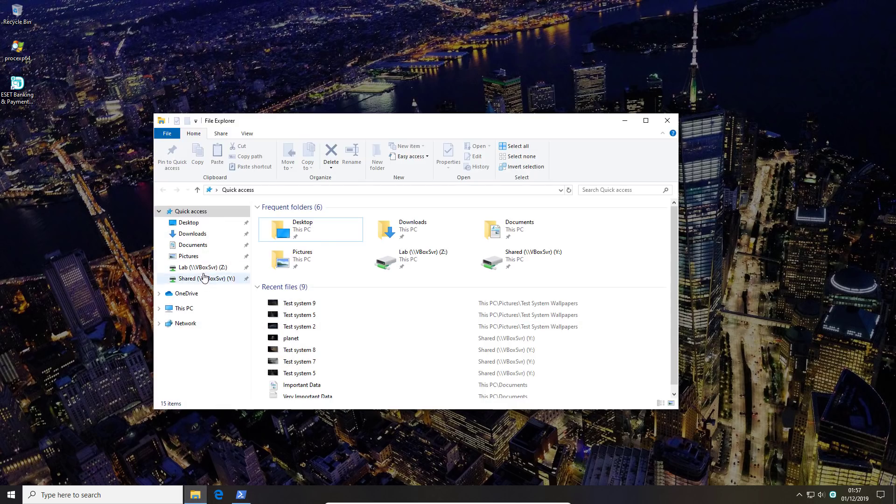
{"action": "left_click", "coordinate": [202, 278]}
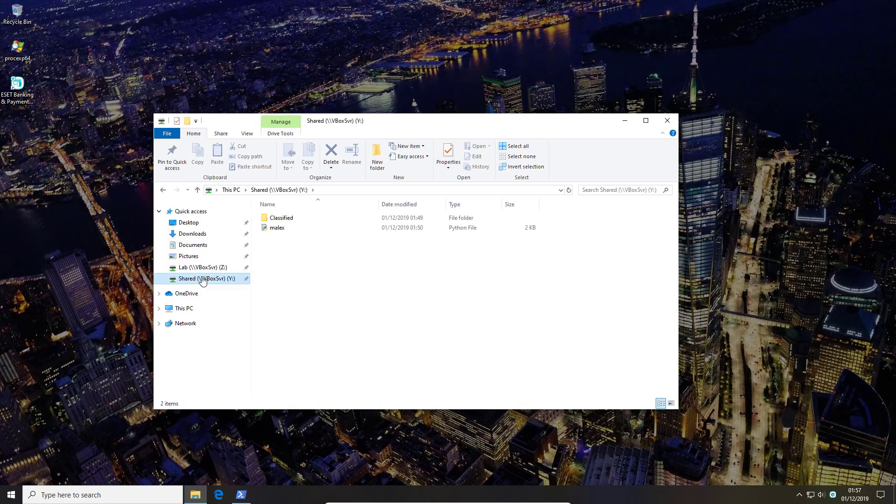
{"action": "double_click", "coordinate": [278, 218]}
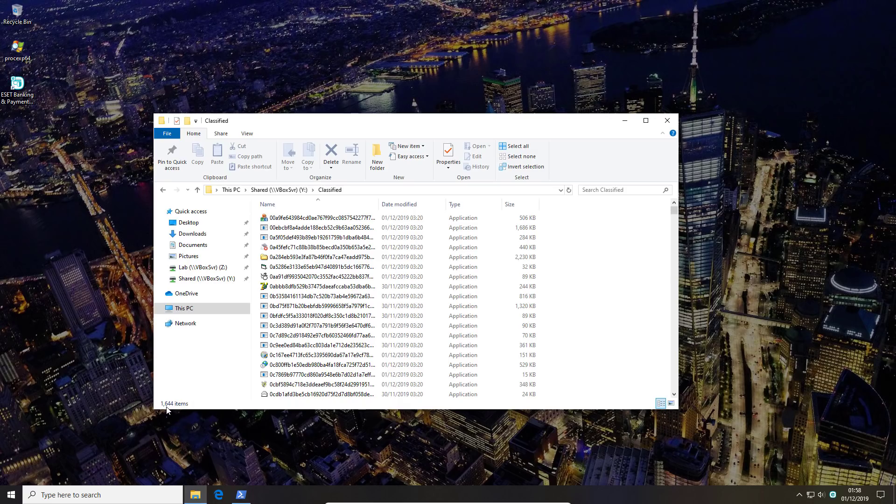
Step: Minimize Explorer and enter 'python malex' at the Y:\ prompt in PowerShell
{"action": "left_click", "coordinate": [195, 494]}
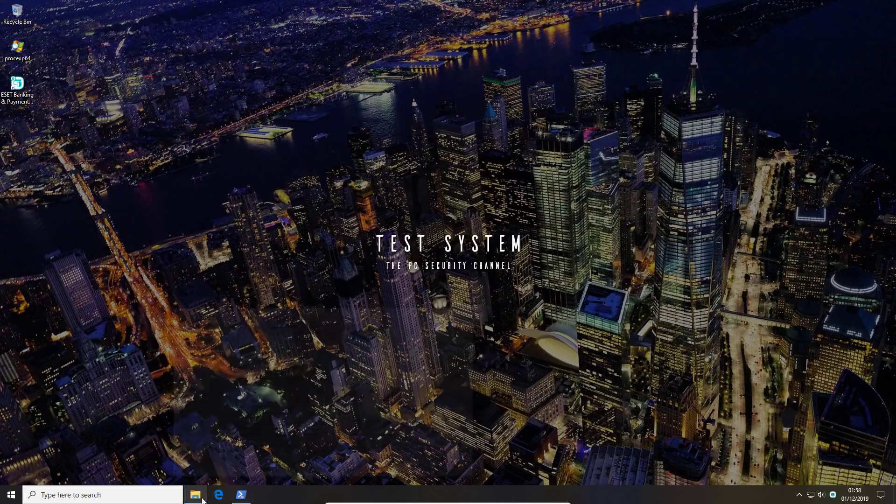
{"action": "left_click", "coordinate": [239, 496]}
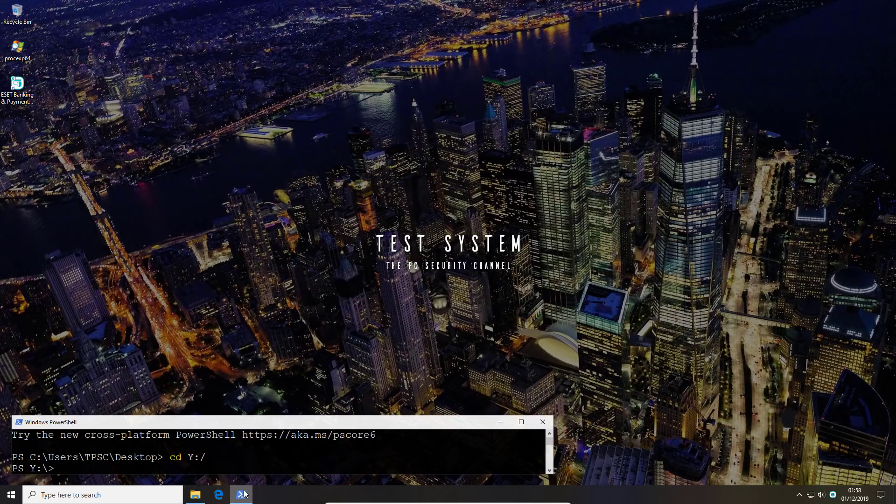
{"action": "type", "text": "python malex.py"}
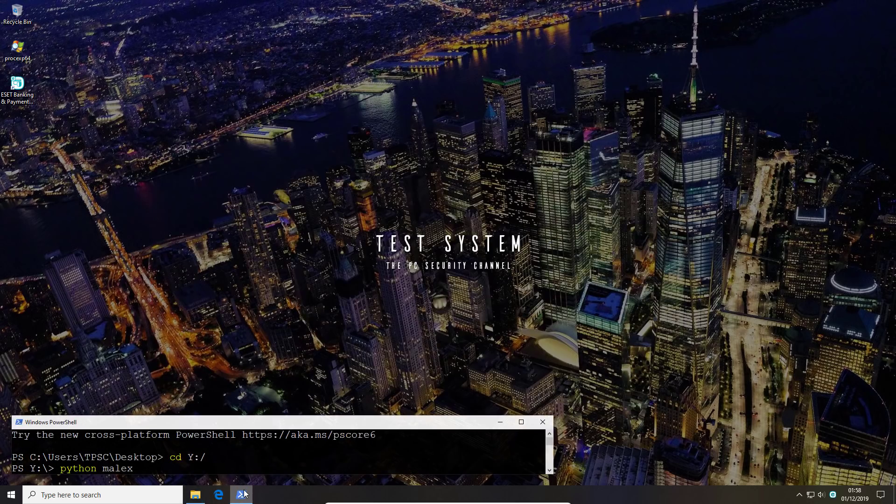
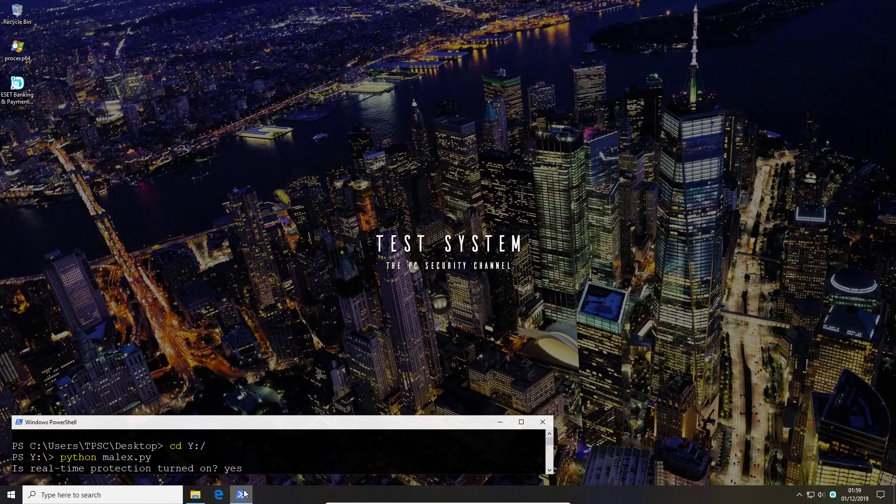
Step: Start the malware sample script with yes and delete the first Sality-flagged file
{"action": "key", "text": "Return"}
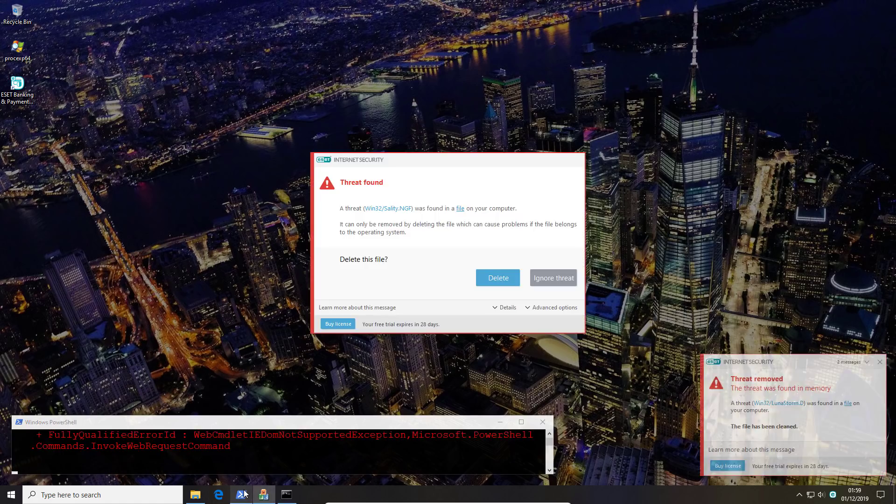
{"action": "left_click", "coordinate": [506, 283]}
{"action": "left_click", "coordinate": [502, 284]}
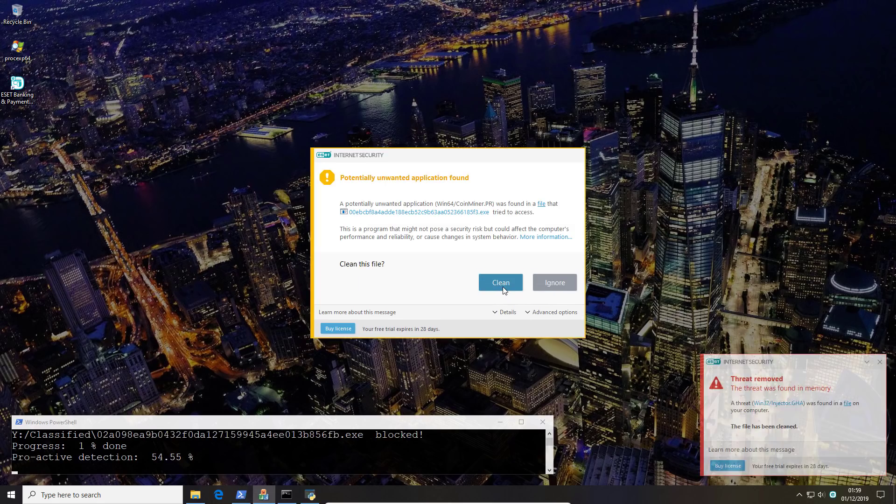
Step: Review the CoinMiner detection details and clean the unwanted application
{"action": "left_click", "coordinate": [505, 311]}
{"action": "left_click", "coordinate": [502, 400]}
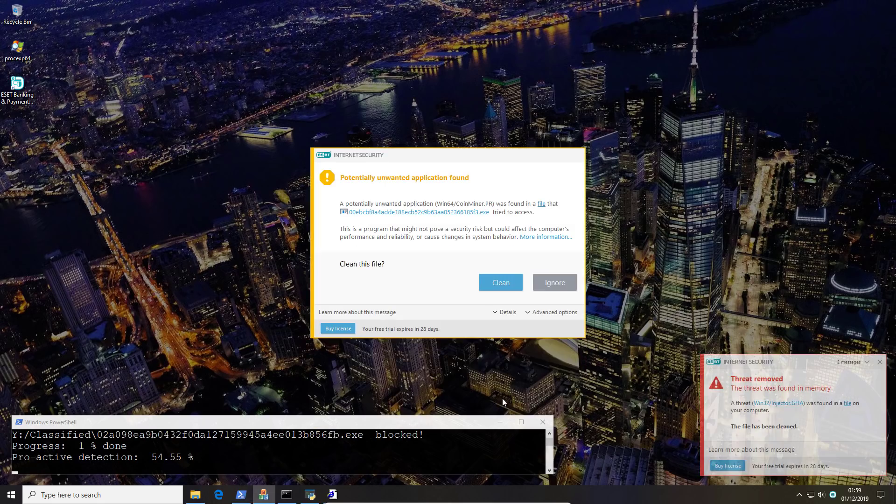
{"action": "left_click", "coordinate": [548, 312]}
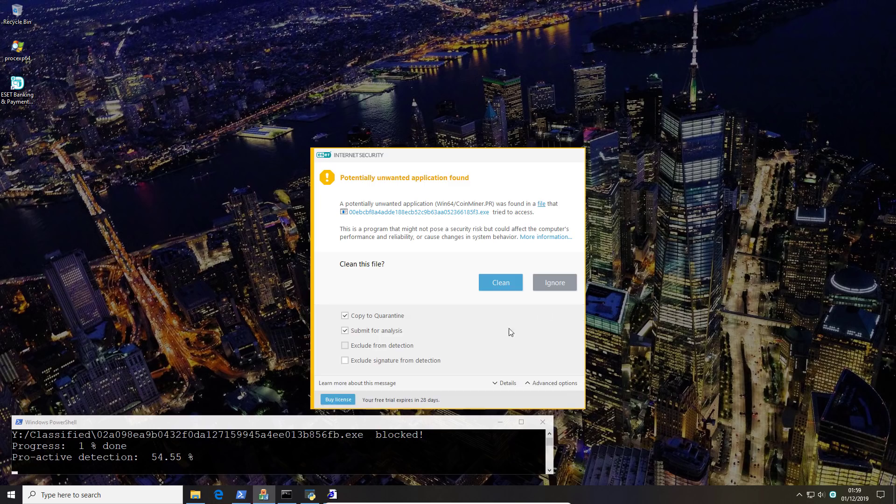
{"action": "left_click", "coordinate": [500, 285]}
Step: Delete another Sality-infected file, check computer protection, and close the ESET main window
{"action": "left_click", "coordinate": [498, 242]}
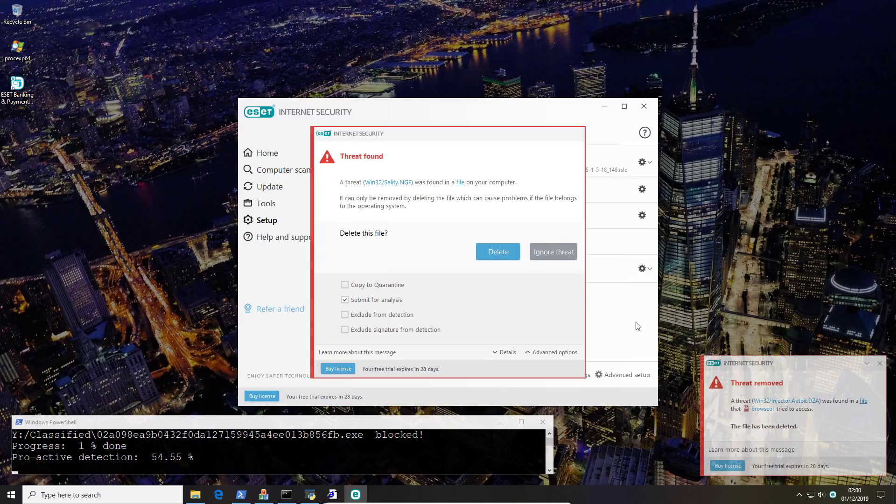
{"action": "left_click", "coordinate": [808, 149]}
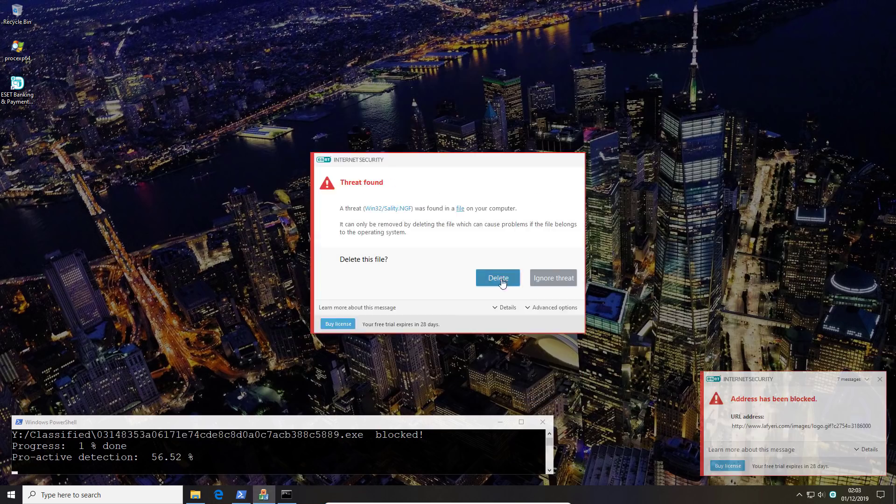
{"action": "left_click", "coordinate": [497, 276]}
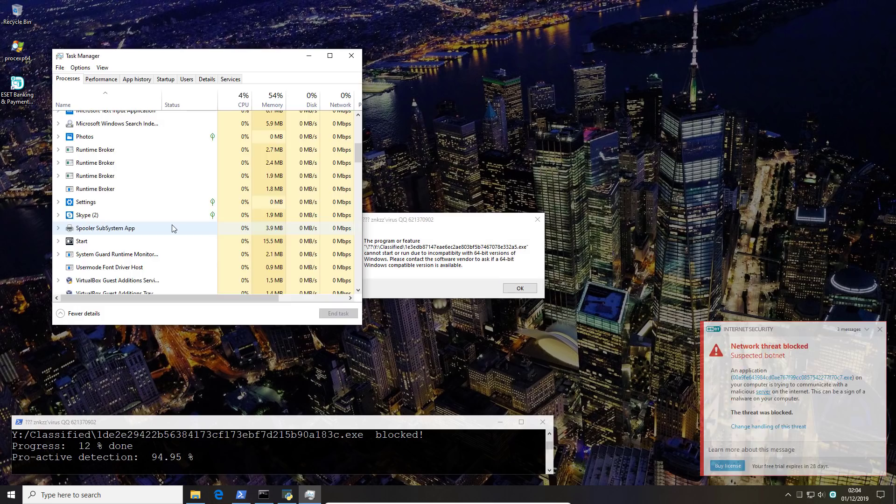
Step: End the top process in the Task Manager Details list, then delete another Sality-flagged file
{"action": "right_click", "coordinate": [172, 224]}
{"action": "left_click", "coordinate": [203, 289]}
{"action": "scroll", "coordinate": [186, 186], "scroll_direction": "up", "scroll_amount": 15}
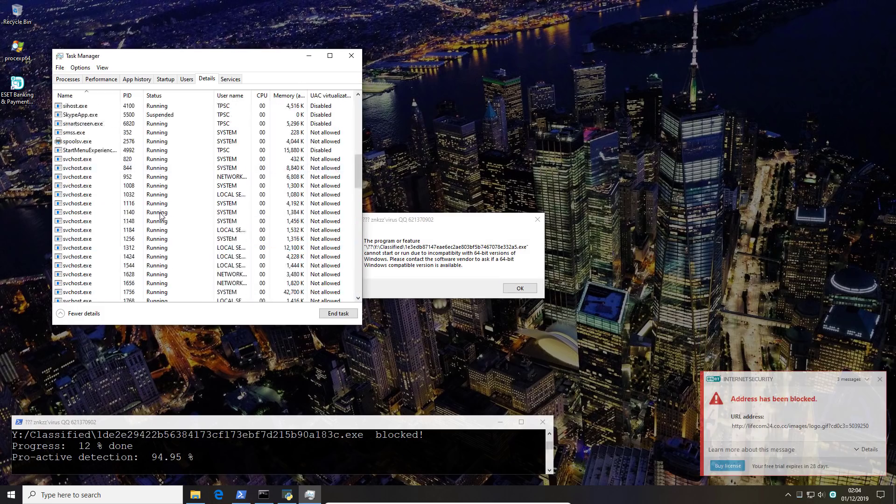
{"action": "right_click", "coordinate": [178, 105]}
{"action": "left_click", "coordinate": [204, 112]}
{"action": "left_click", "coordinate": [459, 265]}
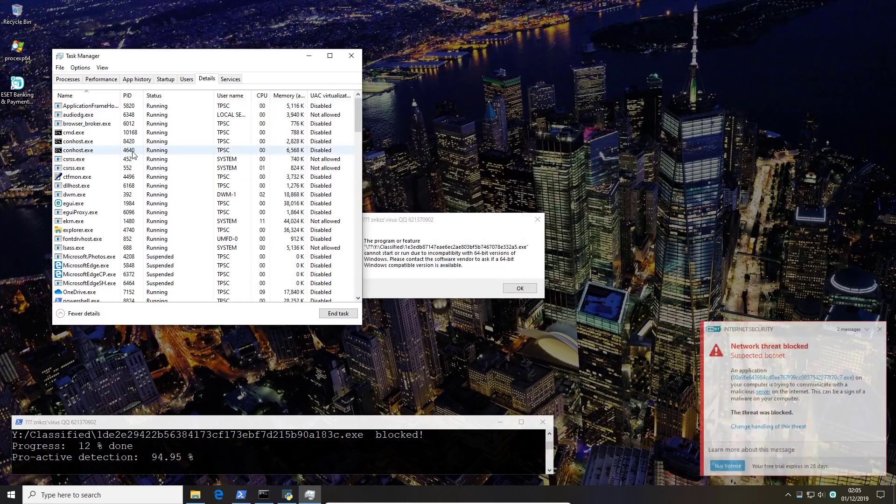
{"action": "left_click", "coordinate": [496, 276]}
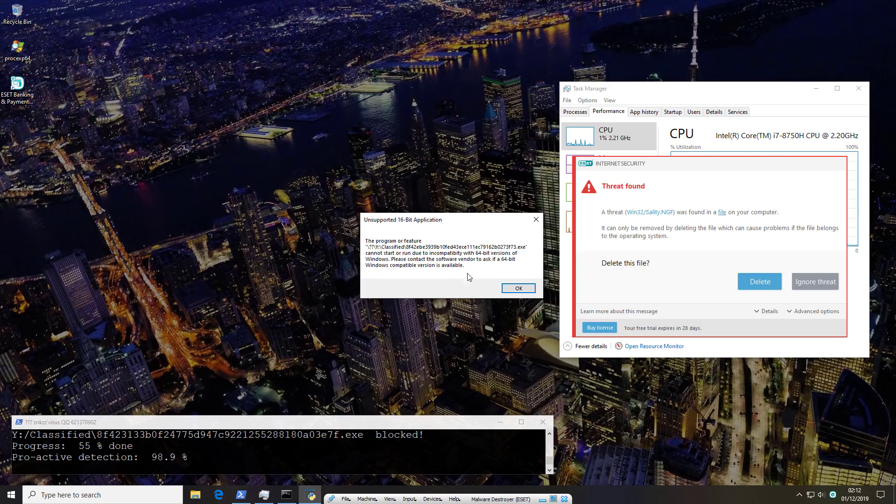
Step: Dismiss every Unsupported 16-Bit Application error and delete one more Sality file until the script completes
{"action": "left_click", "coordinate": [513, 288]}
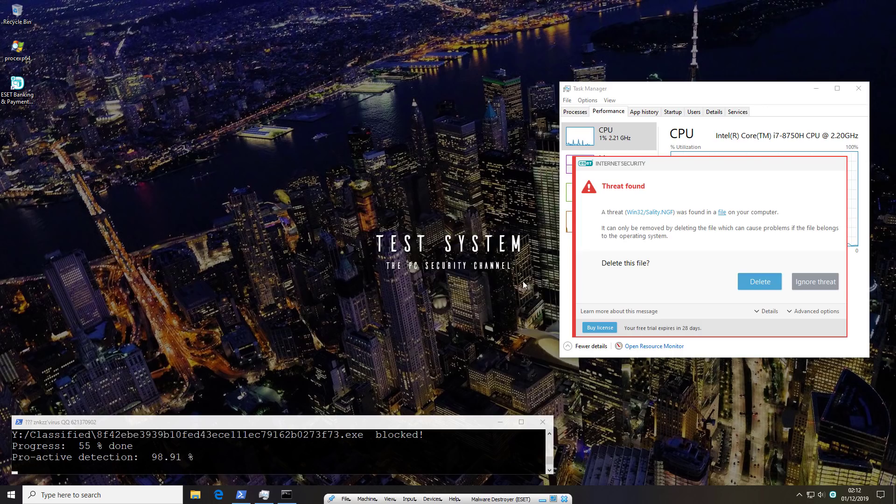
{"action": "left_click", "coordinate": [752, 281]}
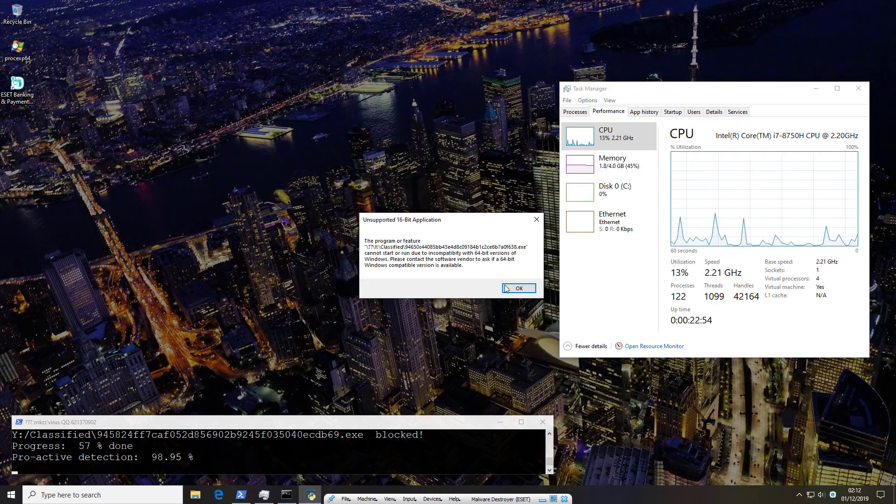
{"action": "left_click", "coordinate": [518, 289]}
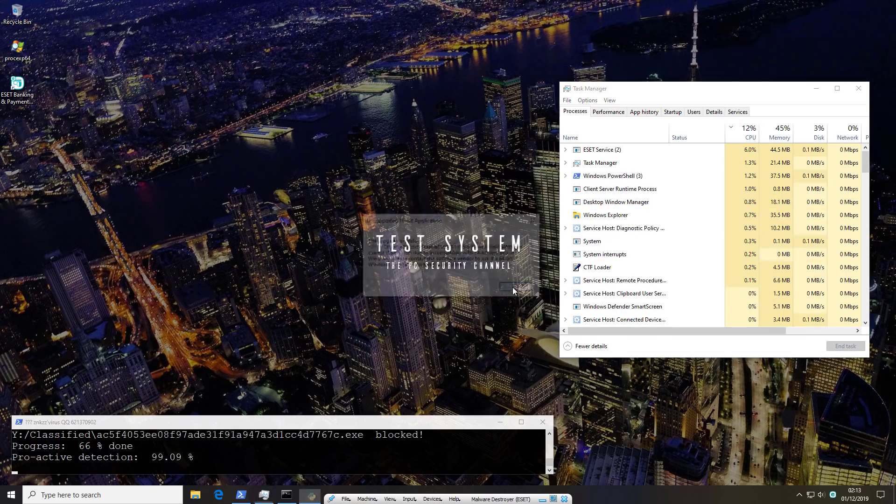
{"action": "left_click", "coordinate": [512, 288]}
{"action": "left_click", "coordinate": [513, 286]}
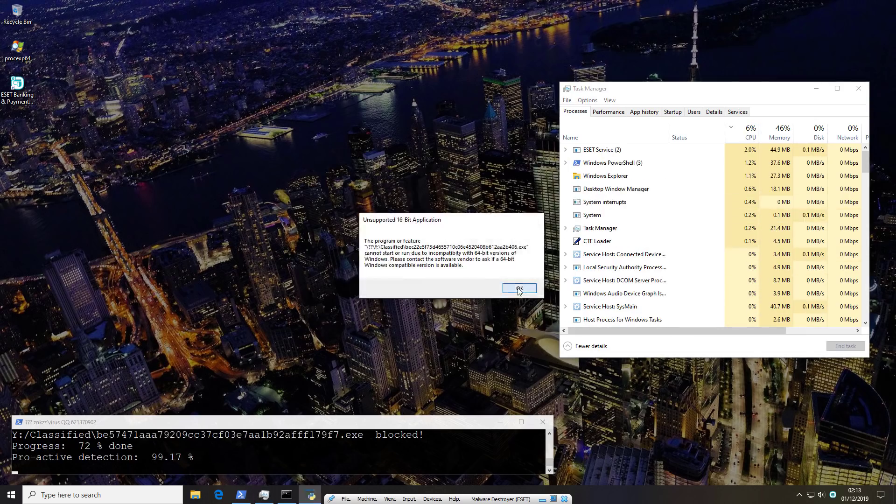
{"action": "left_click", "coordinate": [518, 289]}
{"action": "left_click", "coordinate": [518, 288]}
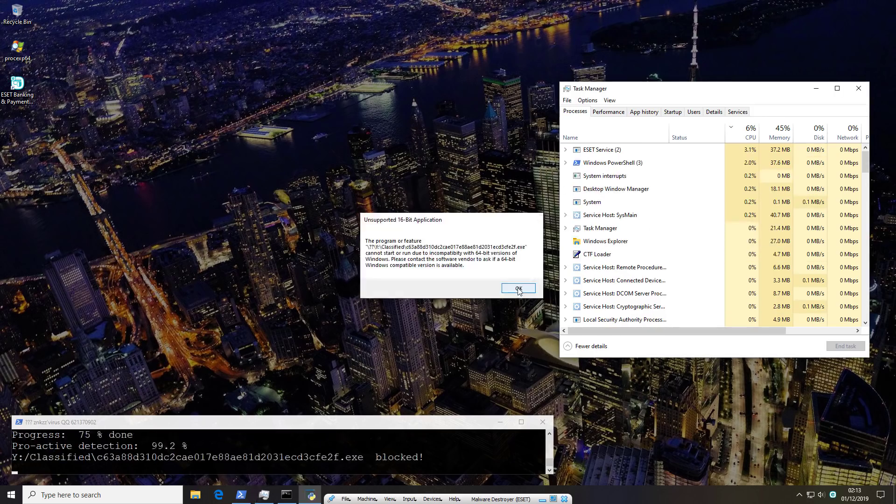
{"action": "left_click", "coordinate": [518, 289]}
{"action": "left_click", "coordinate": [517, 288]}
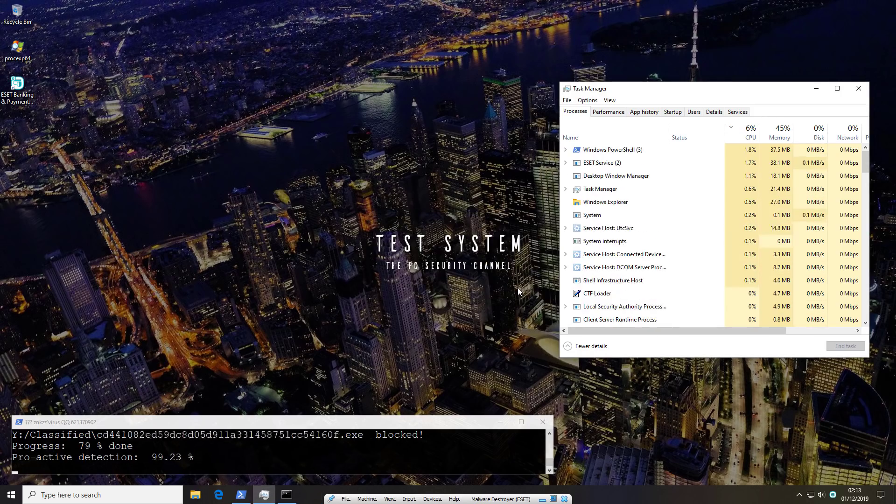
{"action": "left_click", "coordinate": [517, 287]}
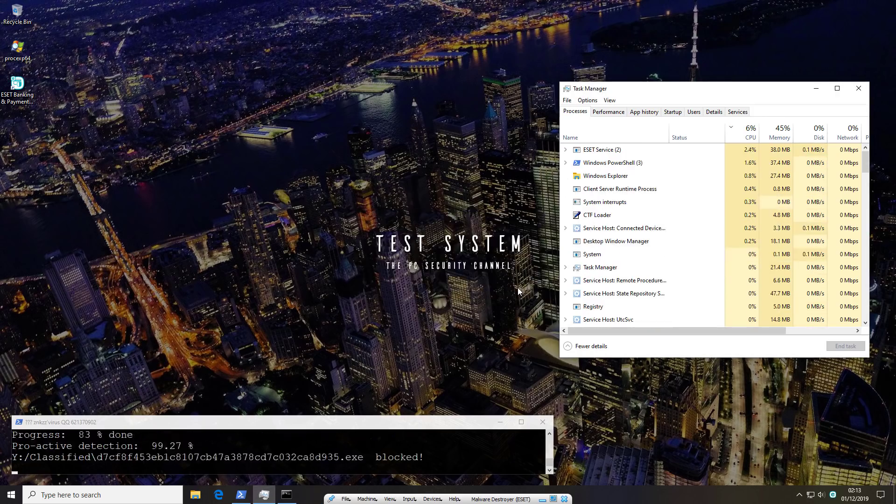
{"action": "left_click", "coordinate": [517, 288]}
{"action": "left_click", "coordinate": [517, 287]}
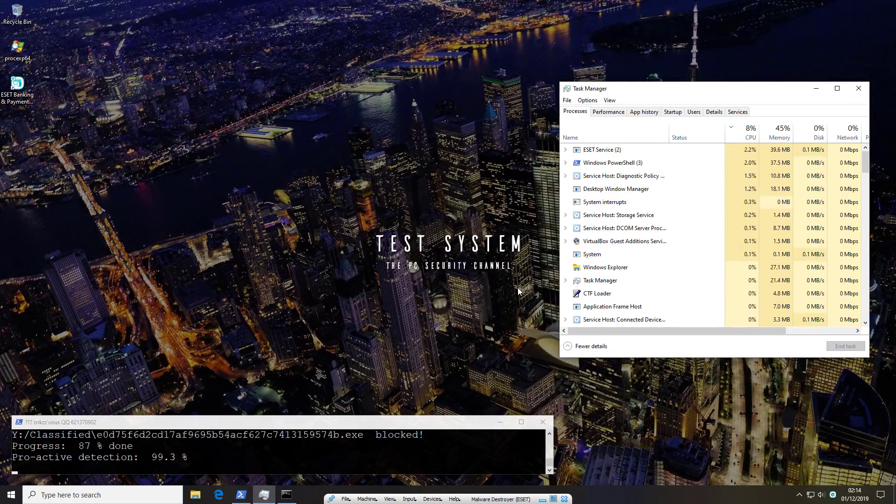
{"action": "left_click", "coordinate": [517, 287]}
{"action": "left_click", "coordinate": [517, 287]}
{"action": "left_click", "coordinate": [516, 289]}
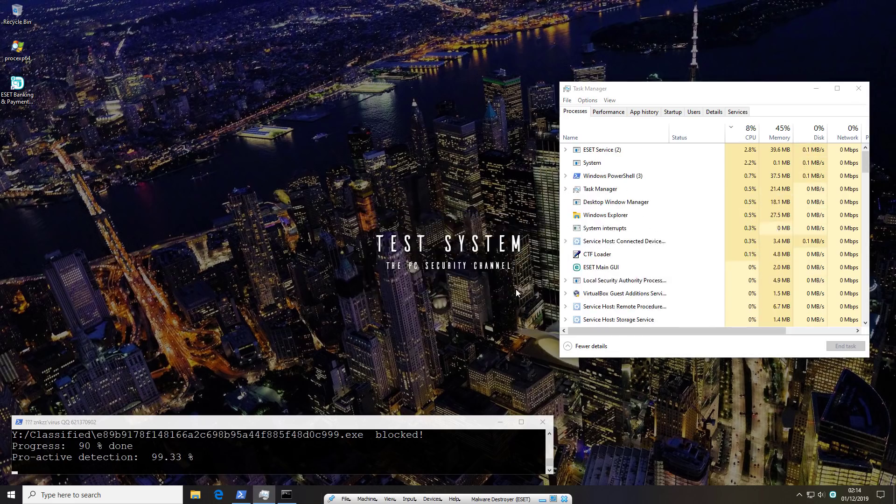
{"action": "left_click", "coordinate": [508, 284]}
{"action": "left_click", "coordinate": [507, 284]}
{"action": "left_click", "coordinate": [507, 284]}
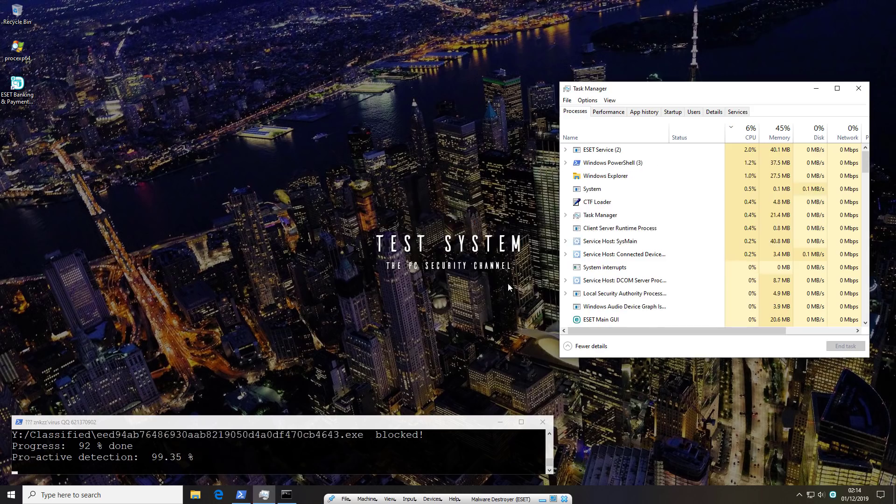
{"action": "left_click", "coordinate": [508, 287]}
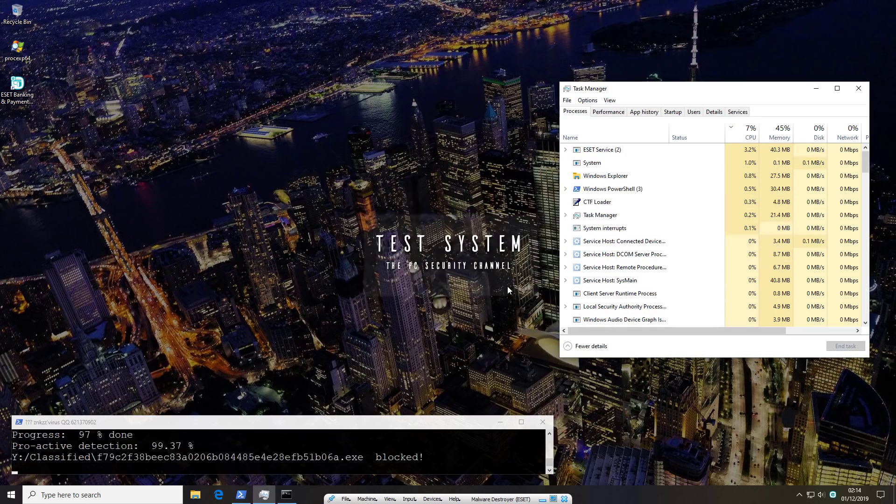
{"action": "left_click", "coordinate": [507, 287]}
{"action": "left_click", "coordinate": [507, 286]}
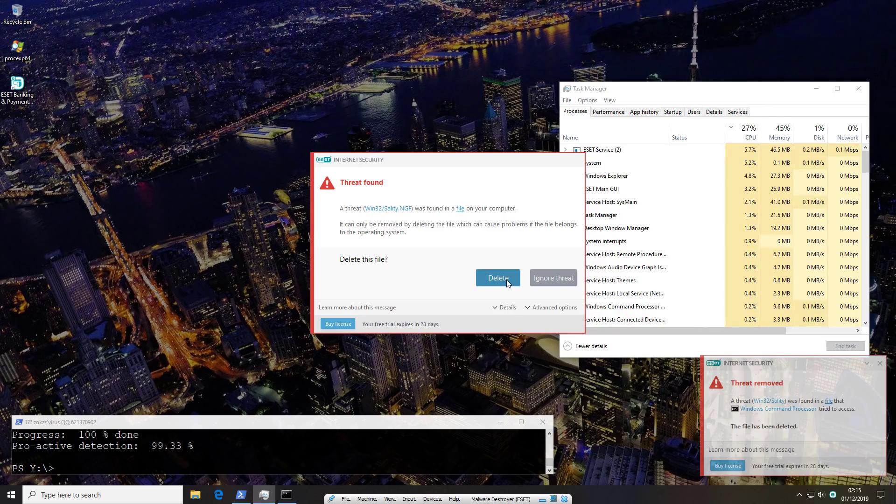
Step: Delete the last Sality-infected file in the ESET Threat found prompt
{"action": "left_click", "coordinate": [507, 280]}
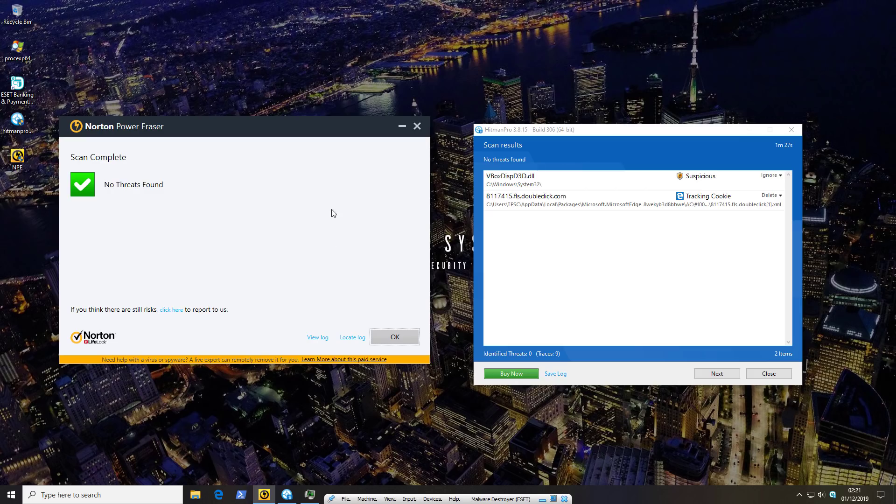
Step: Inspect the doubleclick.com cookie and VBoxDispD3D.dll results, then minimize HitmanPro and Norton Power Eraser
{"action": "left_click", "coordinate": [518, 205]}
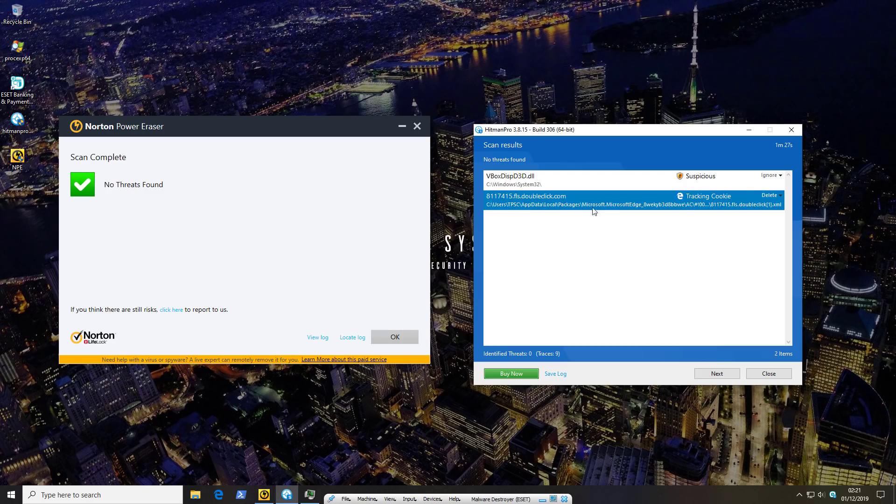
{"action": "left_click", "coordinate": [531, 178]}
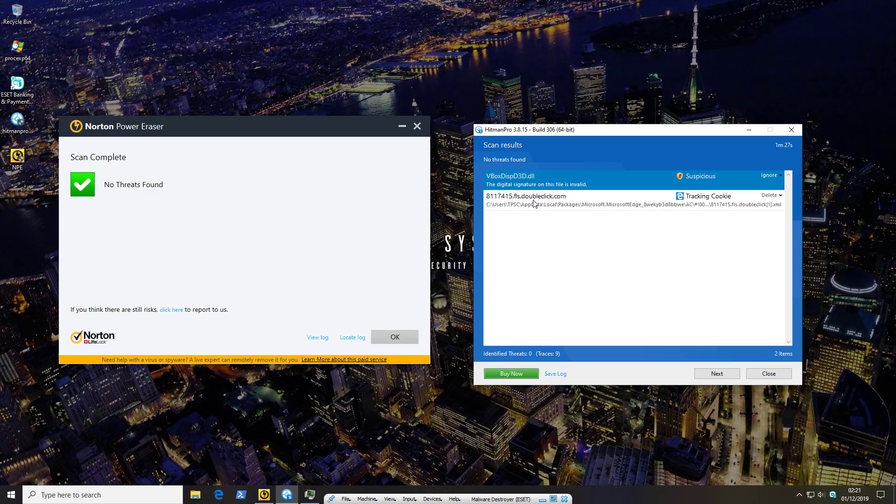
{"action": "left_click", "coordinate": [749, 130]}
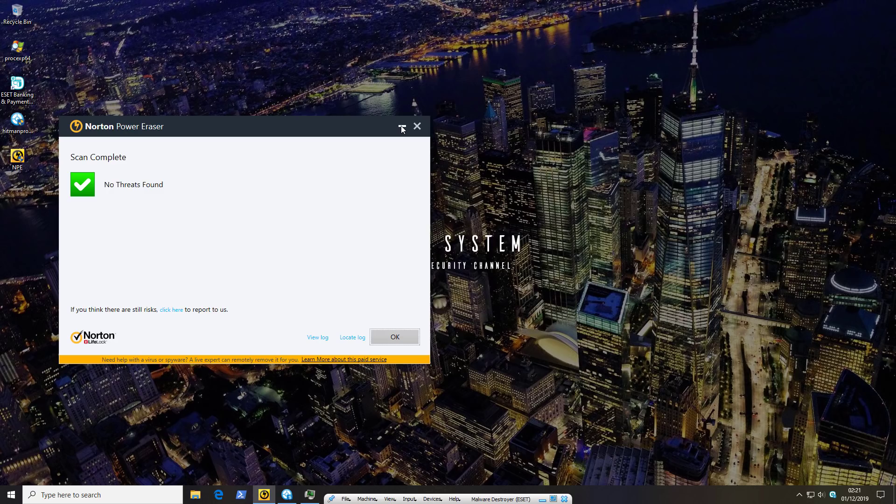
{"action": "left_click", "coordinate": [402, 126]}
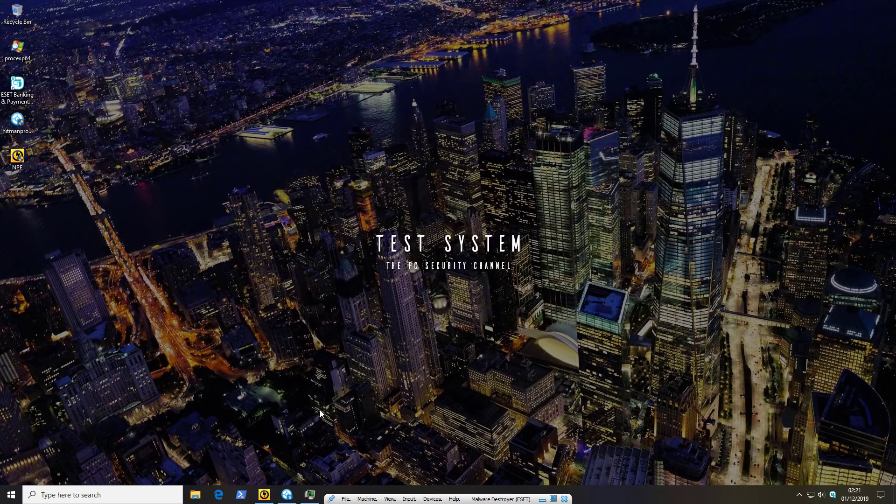
Step: Restore Process Hacker, hide all signed processes, and minimize it again
{"action": "left_click", "coordinate": [310, 495]}
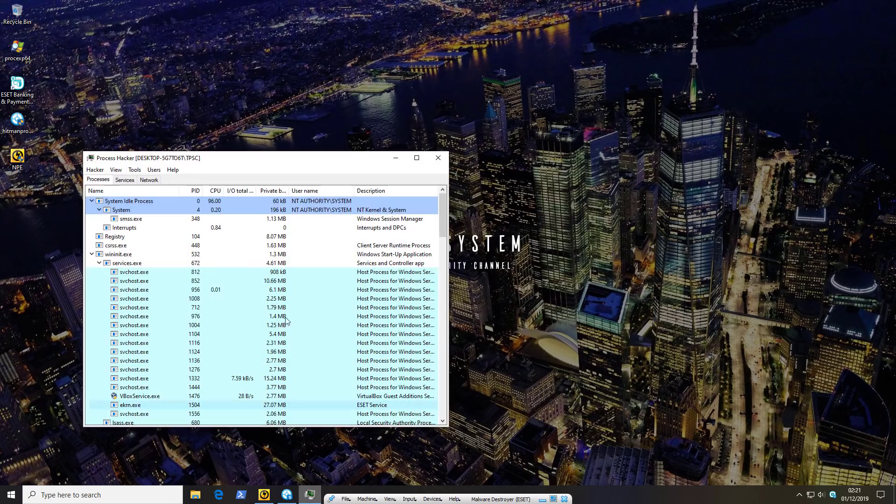
{"action": "left_click", "coordinate": [115, 169]}
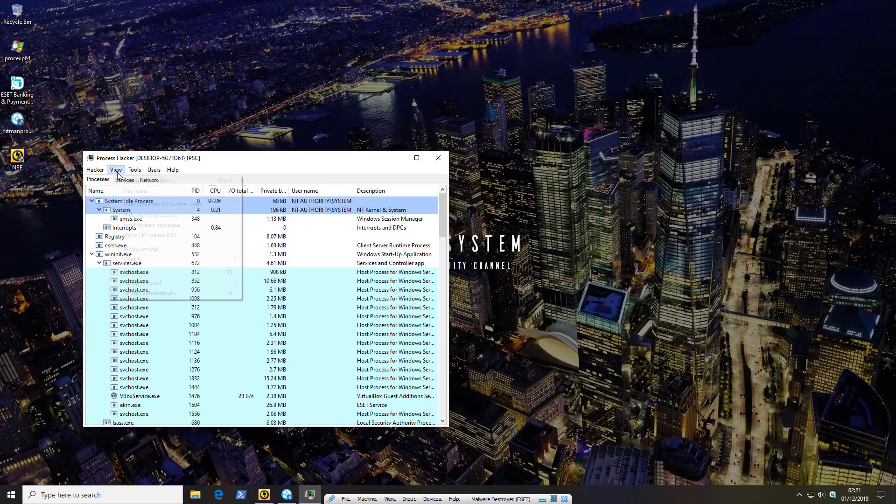
{"action": "left_click", "coordinate": [127, 214]}
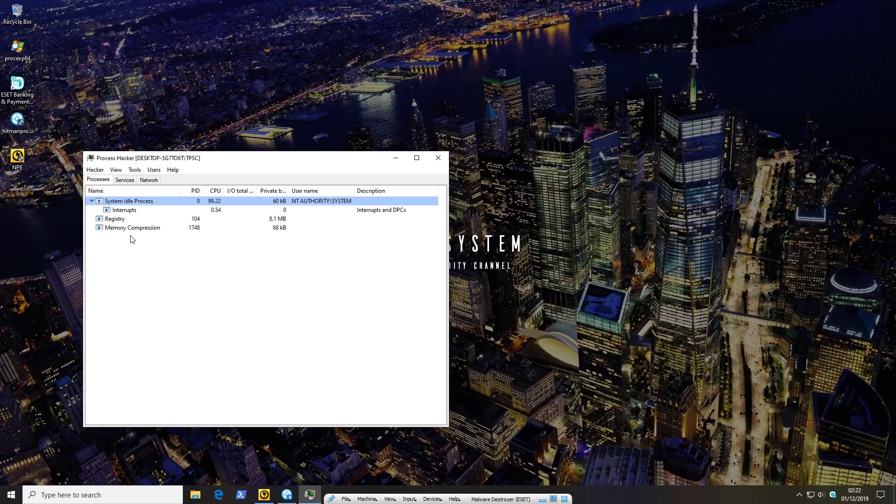
{"action": "left_click", "coordinate": [395, 160]}
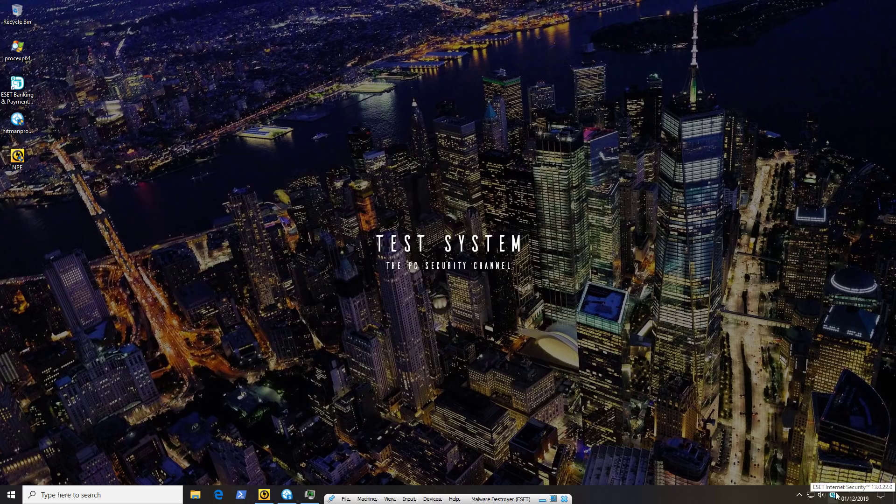